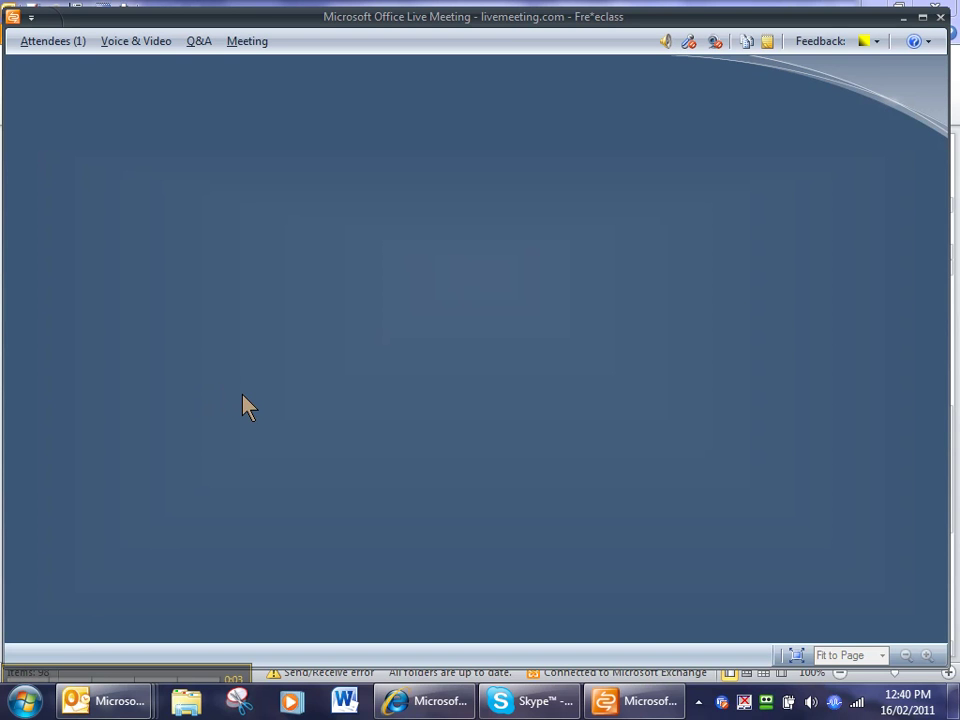
Show the Voice & Video panel and expand its Options dropdown.
{"action": "left_click", "coordinate": [148, 42]}
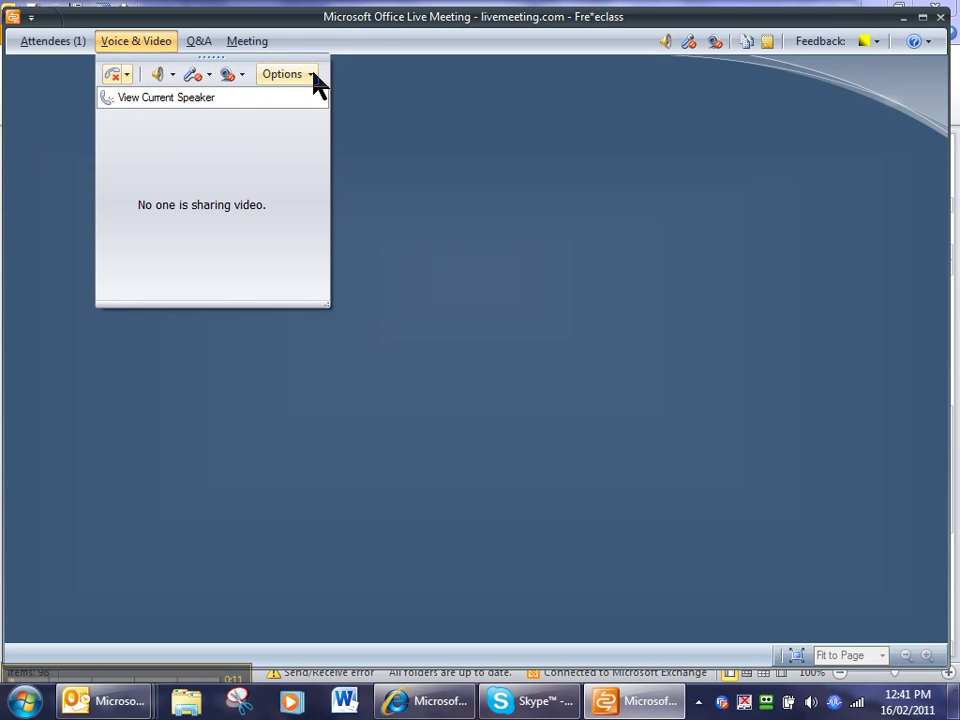
{"action": "left_click", "coordinate": [313, 75]}
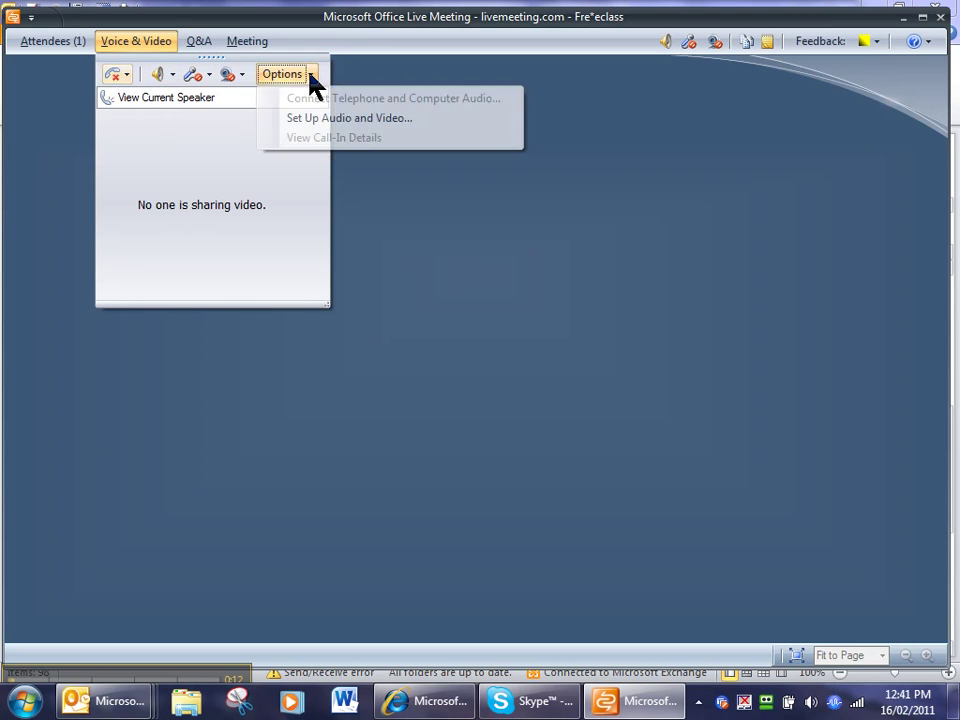
Launch Set Up Audio and Video and confirm that current conversations will stop.
{"action": "left_click", "coordinate": [342, 119]}
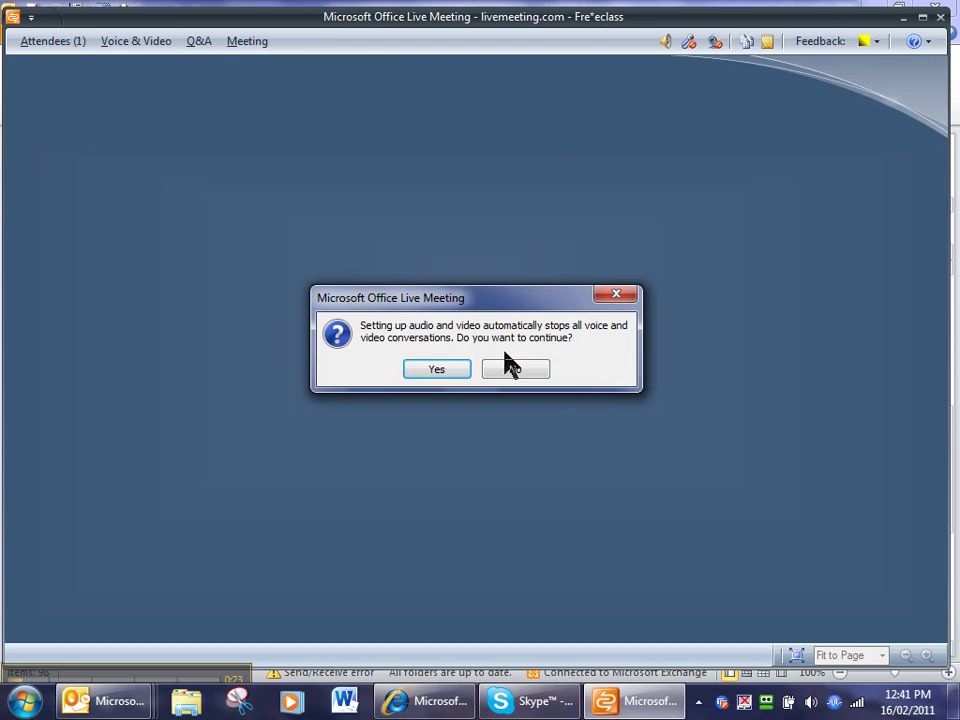
{"action": "left_click", "coordinate": [449, 372]}
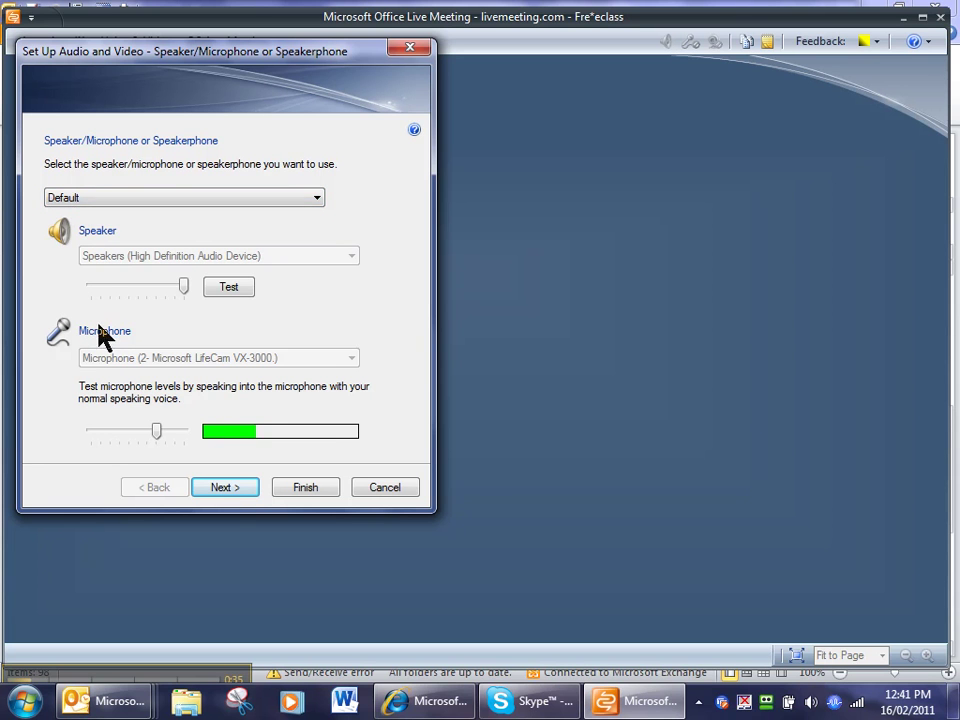
Choose Custom devices, with speakers and microphone both on High Definition Audio Device.
{"action": "left_click", "coordinate": [117, 198]}
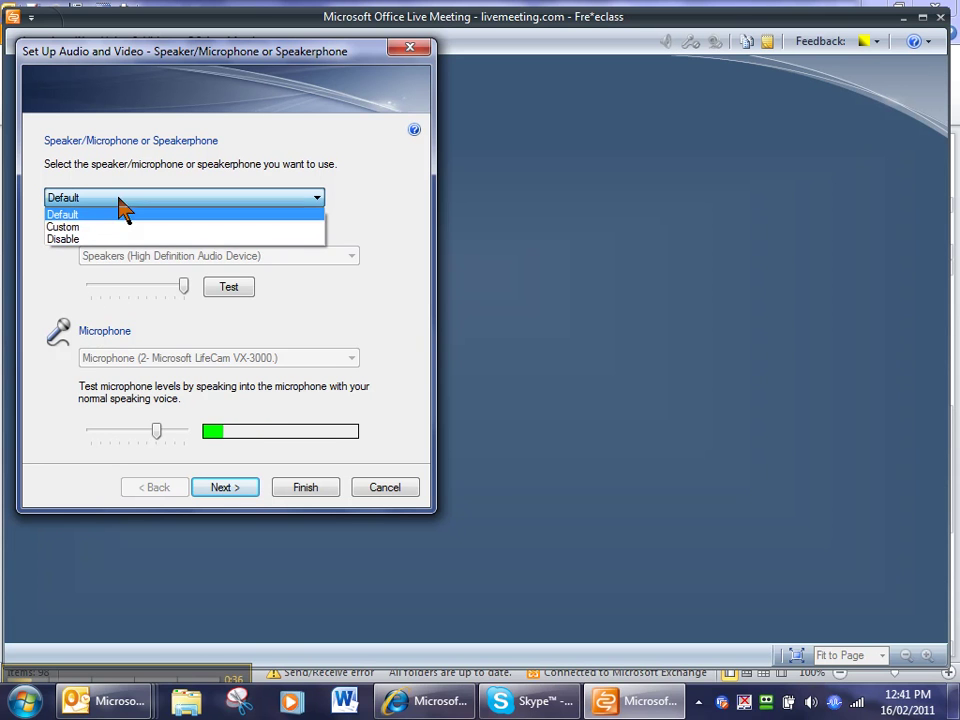
{"action": "left_click", "coordinate": [78, 229]}
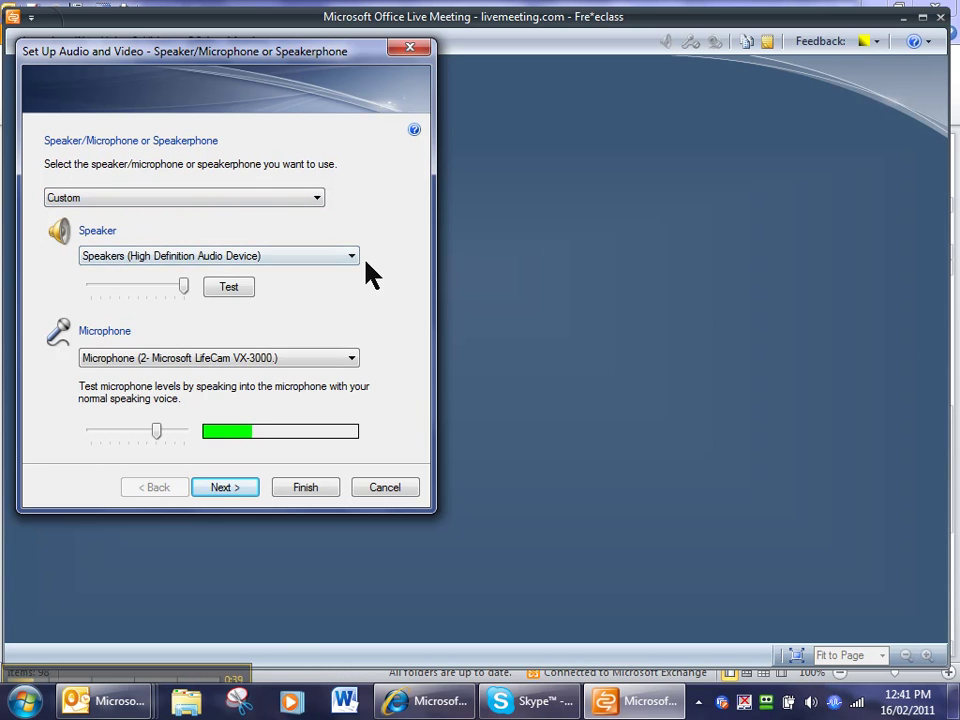
{"action": "left_click", "coordinate": [354, 257]}
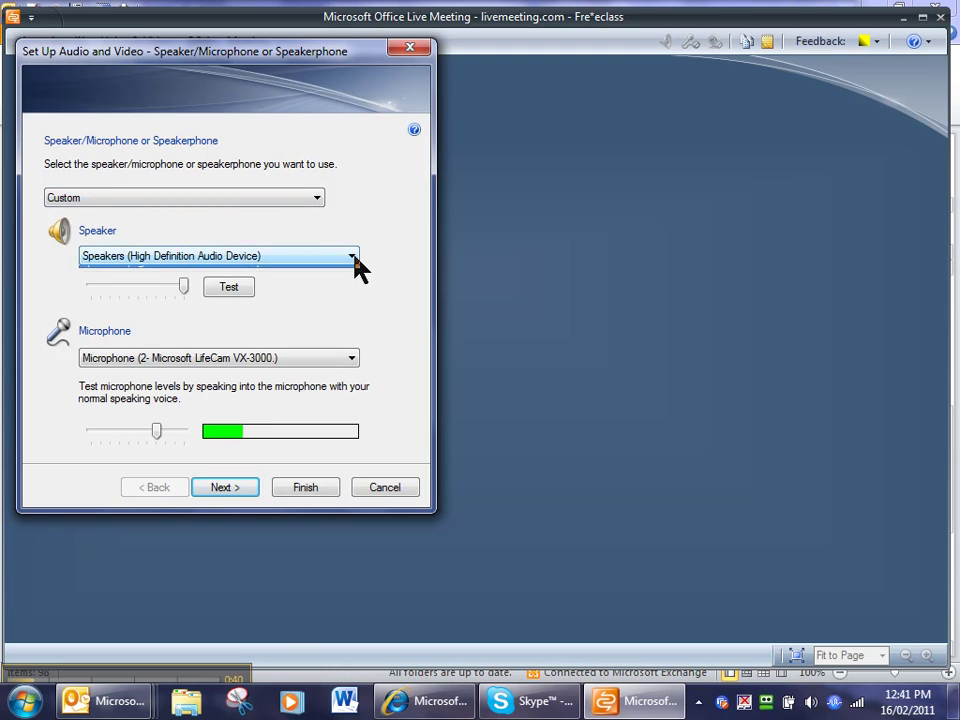
{"action": "left_click", "coordinate": [354, 359]}
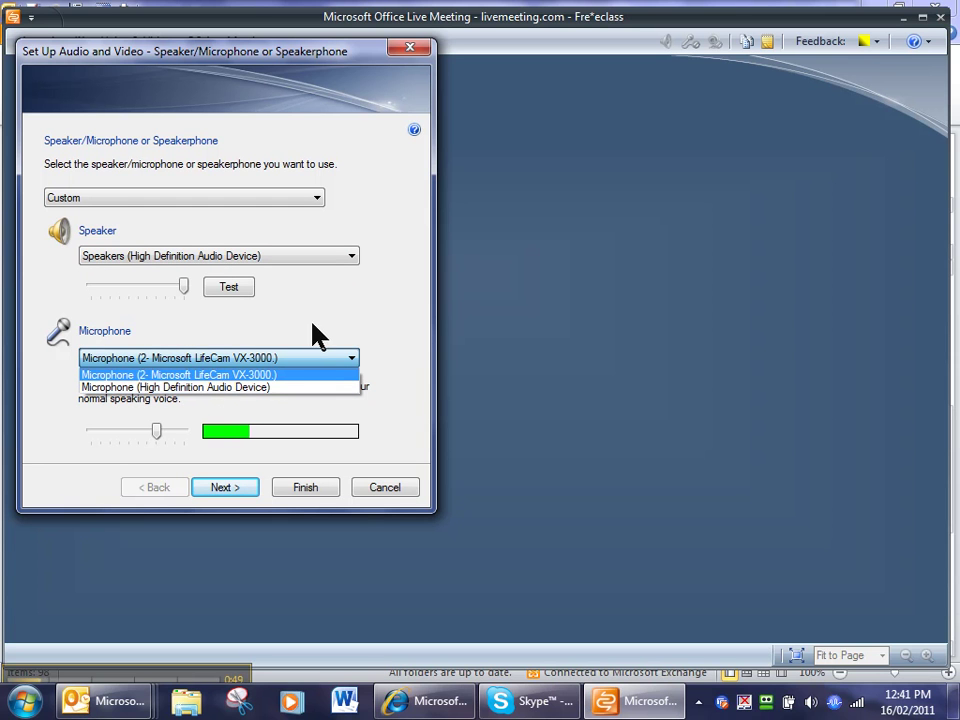
{"action": "left_click", "coordinate": [252, 392]}
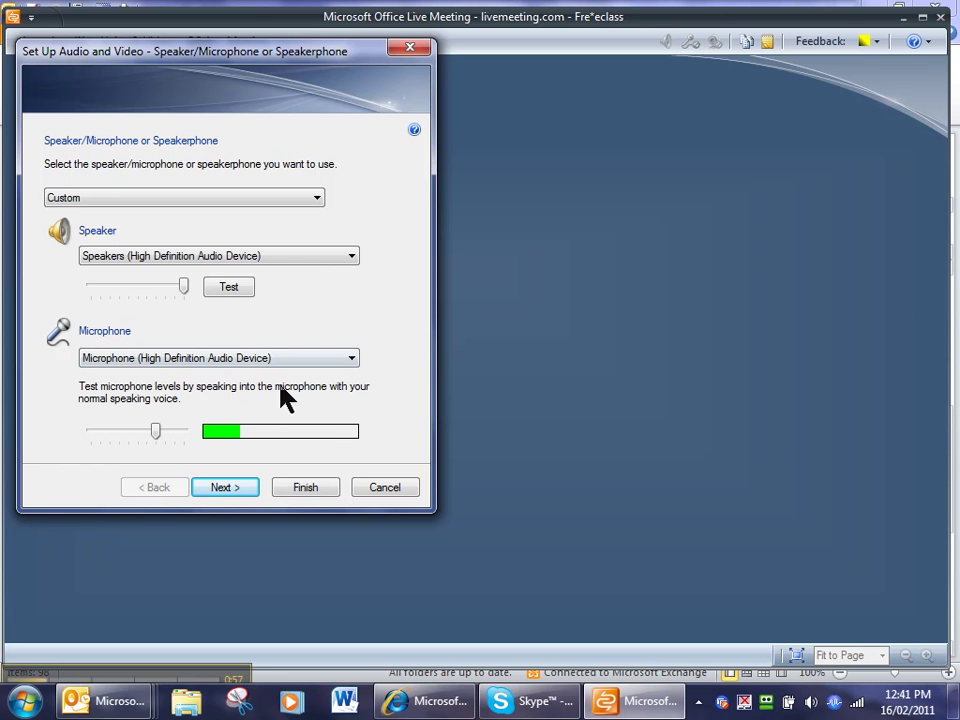
Play the speaker test tone, lower the speaker slider slightly, and check system volume mute and level.
{"action": "left_click", "coordinate": [230, 292]}
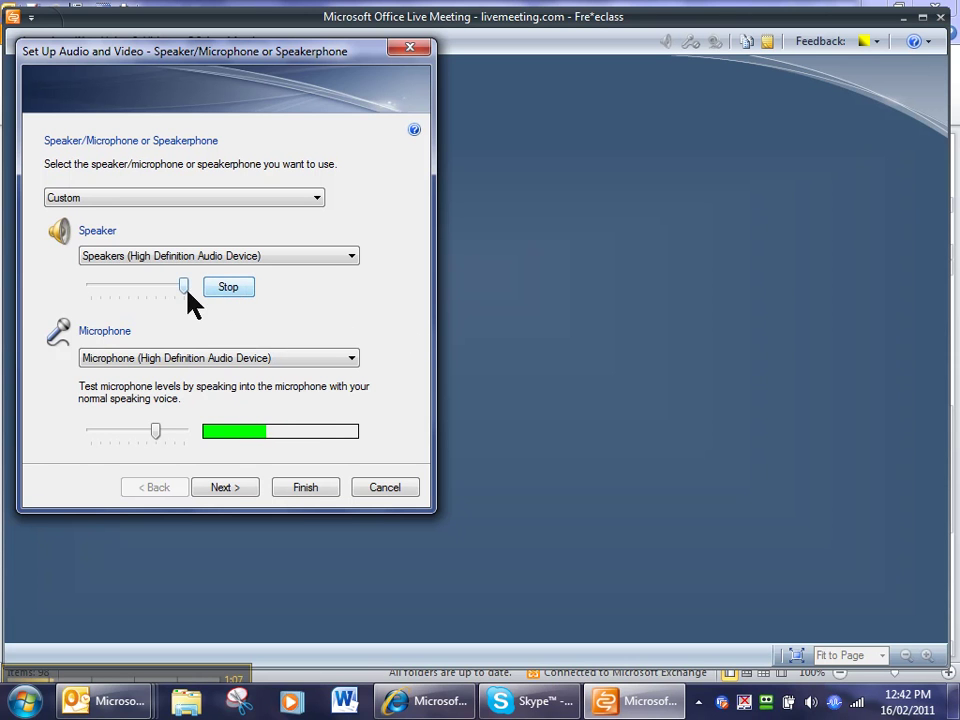
{"action": "mouse_move", "coordinate": [183, 287]}
{"action": "left_mouse_down"}
{"action": "mouse_move", "coordinate": [103, 290]}
{"action": "mouse_move", "coordinate": [172, 294]}
{"action": "left_mouse_up"}
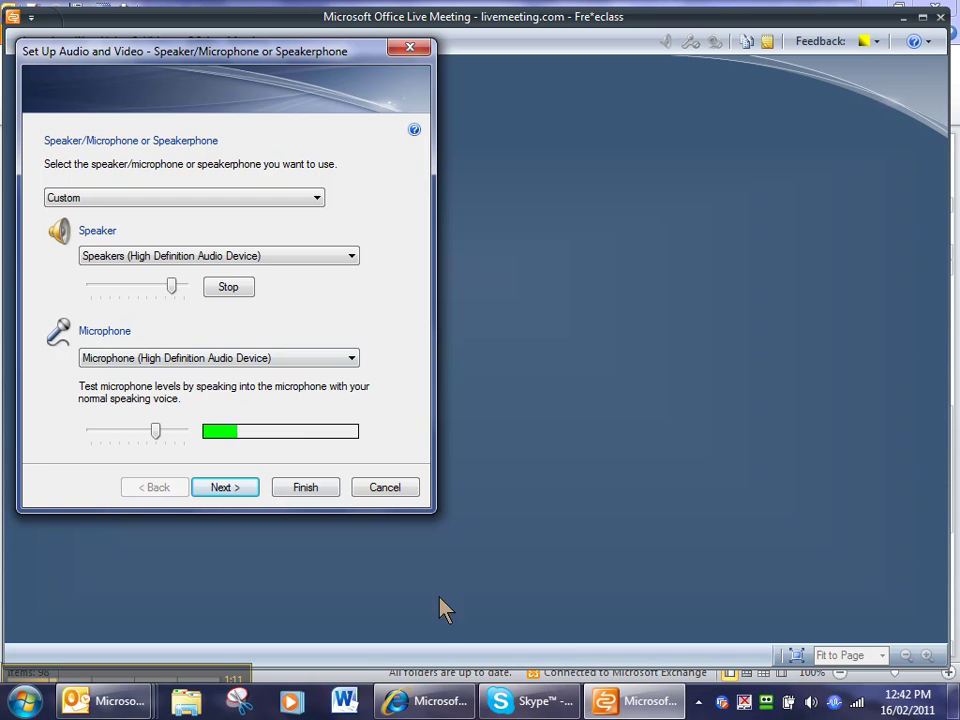
{"action": "left_click", "coordinate": [812, 703]}
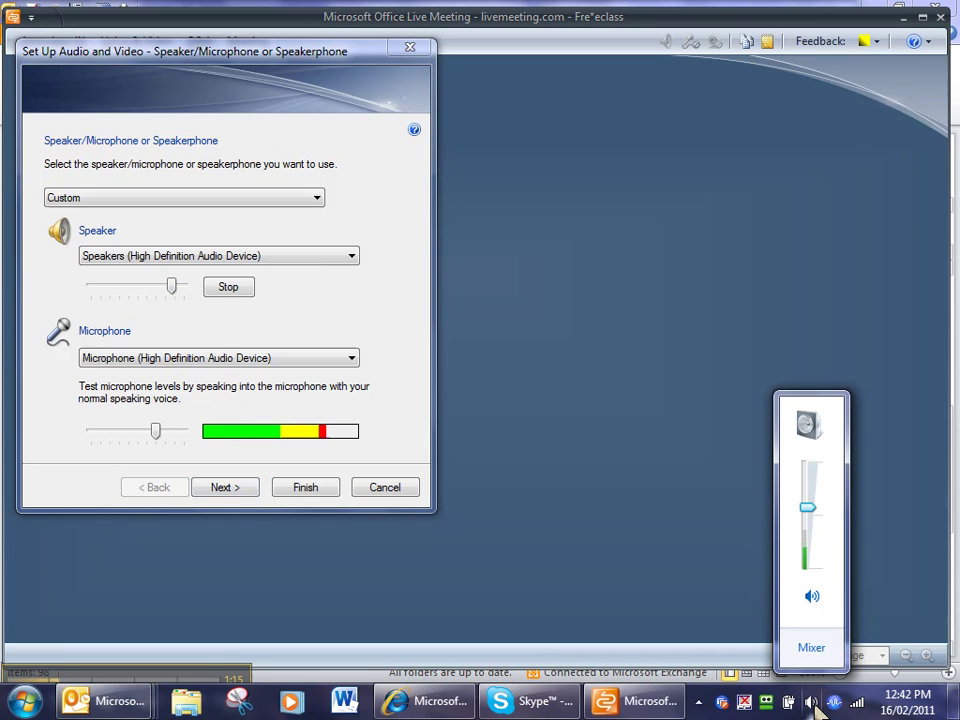
{"action": "left_click", "coordinate": [814, 599]}
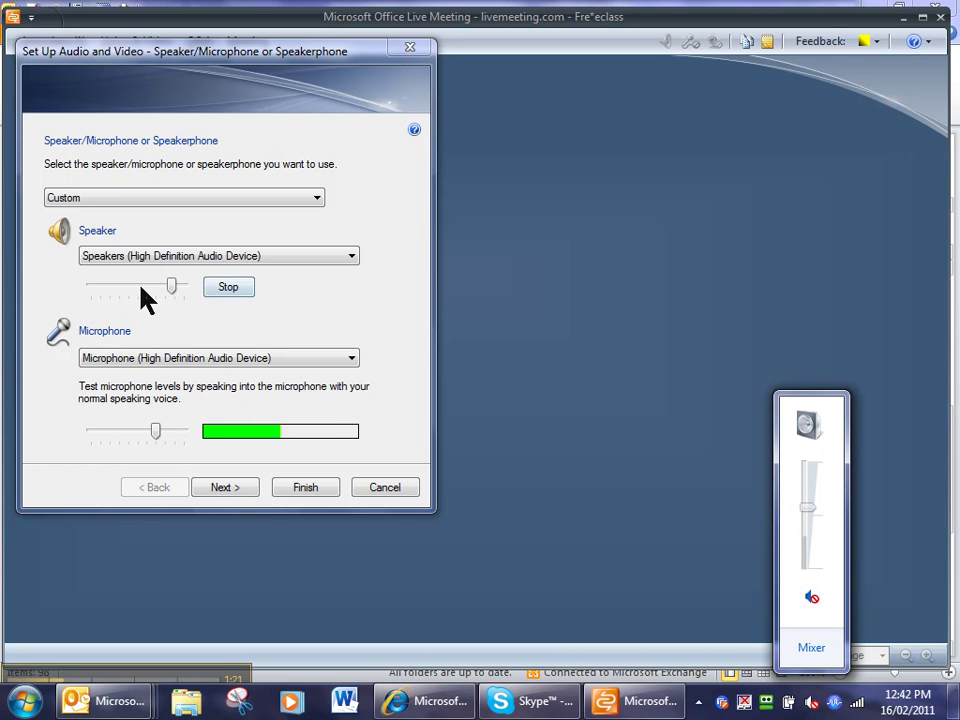
{"action": "left_click", "coordinate": [814, 600]}
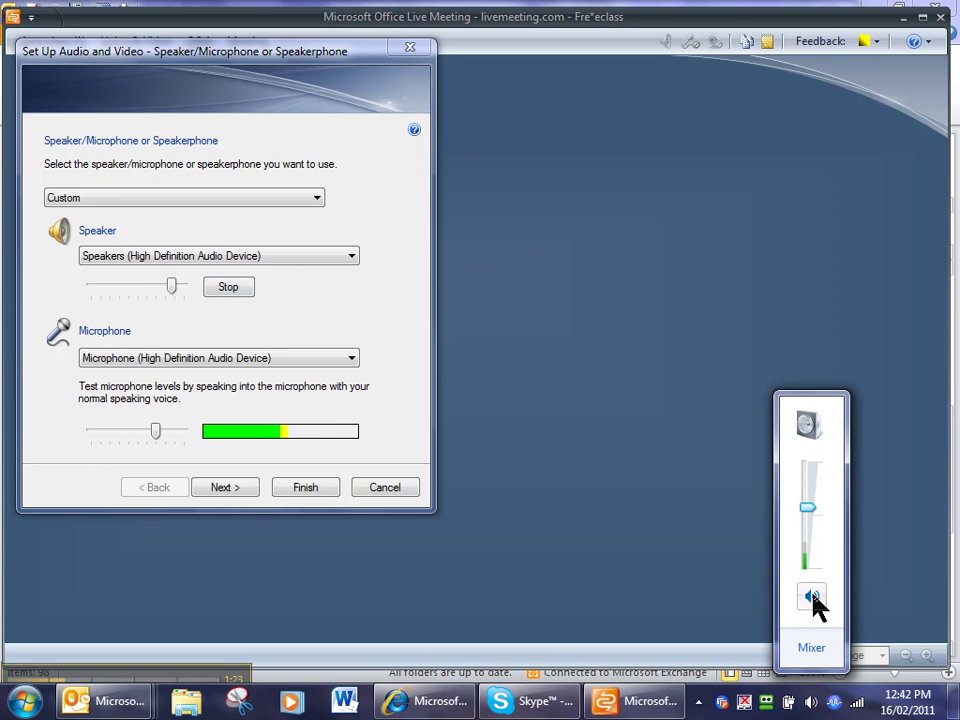
{"action": "left_click", "coordinate": [810, 528]}
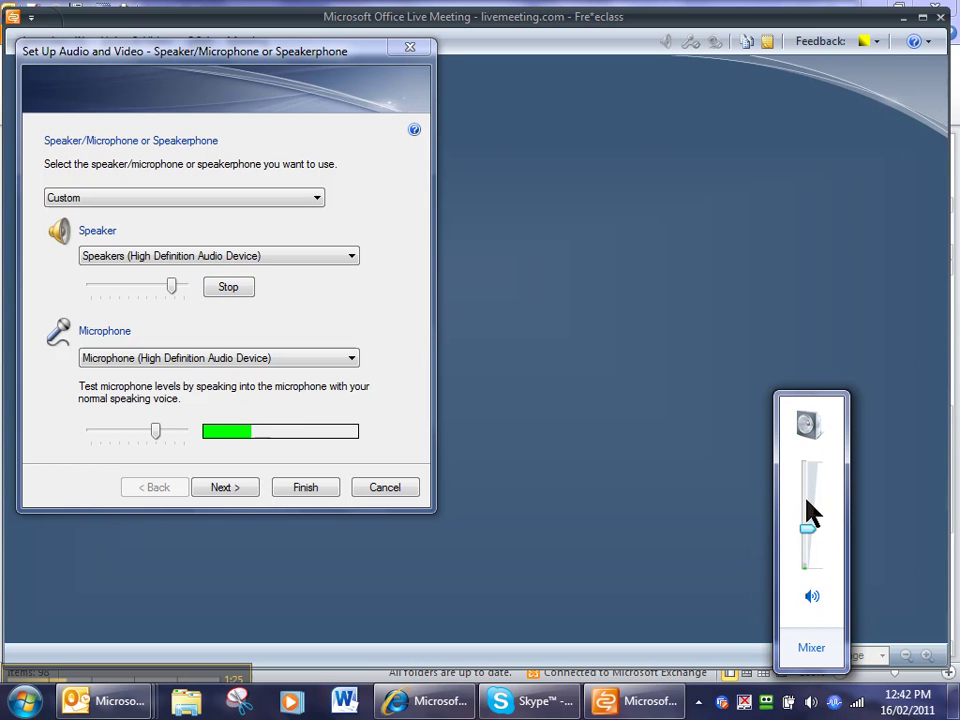
{"action": "left_click", "coordinate": [810, 508]}
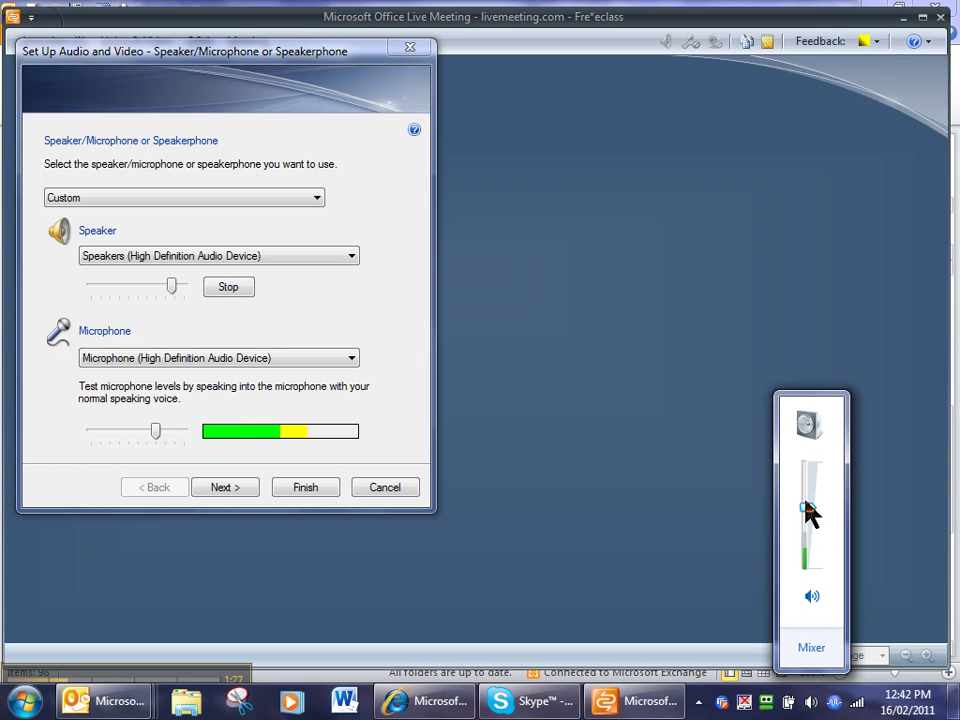
{"action": "left_click", "coordinate": [656, 546]}
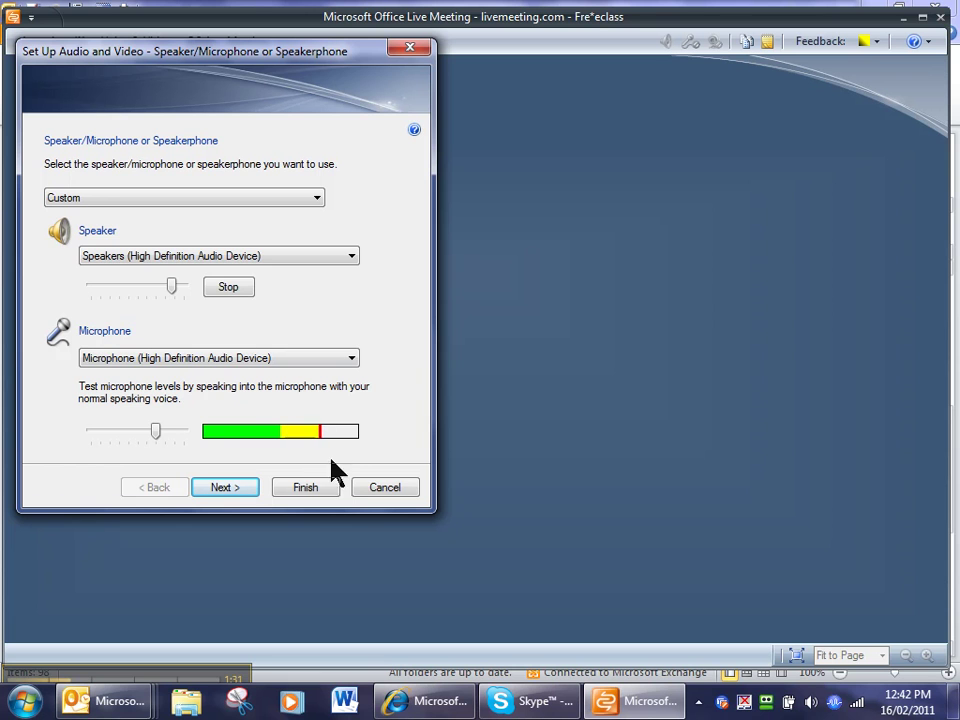
Stop the speaker test sound using Stop beside the speaker slider.
{"action": "left_click", "coordinate": [228, 287]}
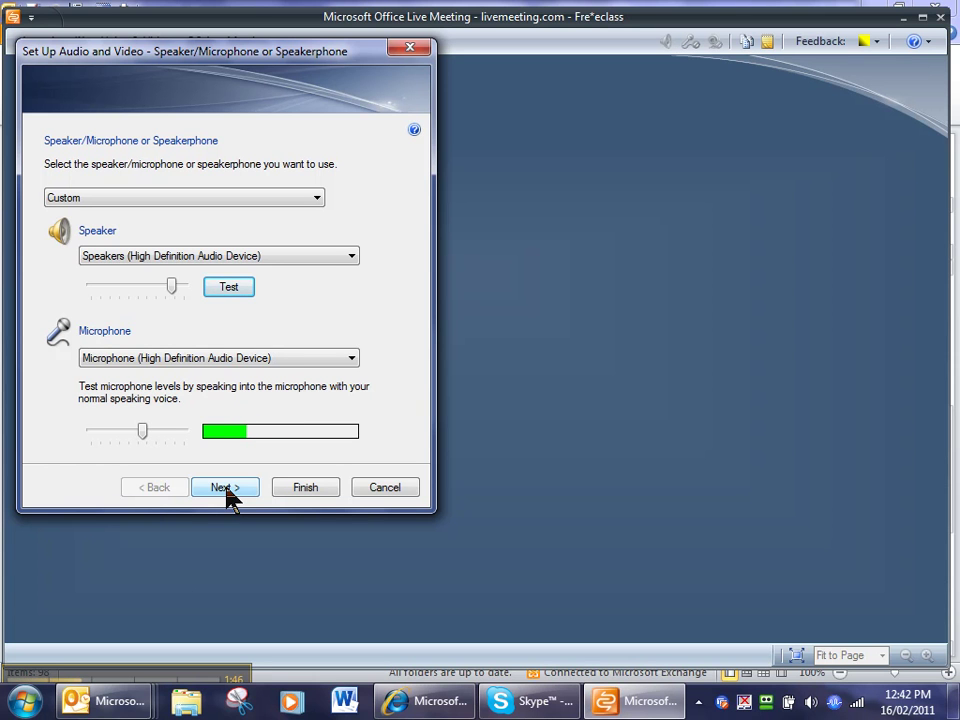
Review the Microsoft LifeCam VX-3000 preview on the Webcam page and finish the wizard.
{"action": "left_click", "coordinate": [230, 489]}
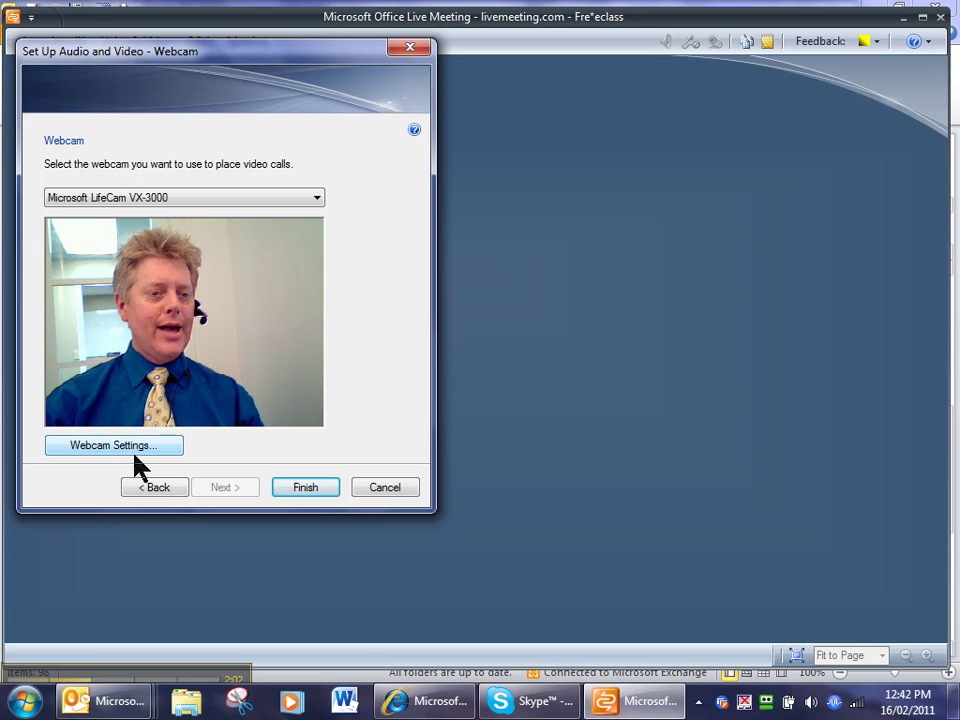
{"action": "left_click", "coordinate": [323, 492]}
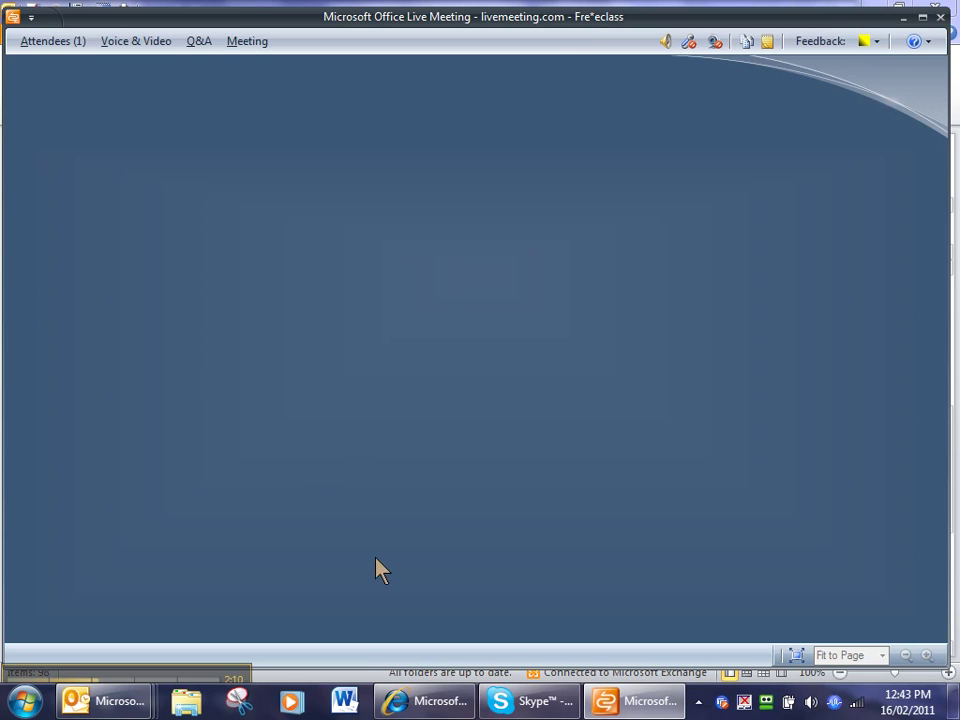
Mute and unmute the microphone from the toolbar, then start the webcam video.
{"action": "left_click", "coordinate": [689, 43]}
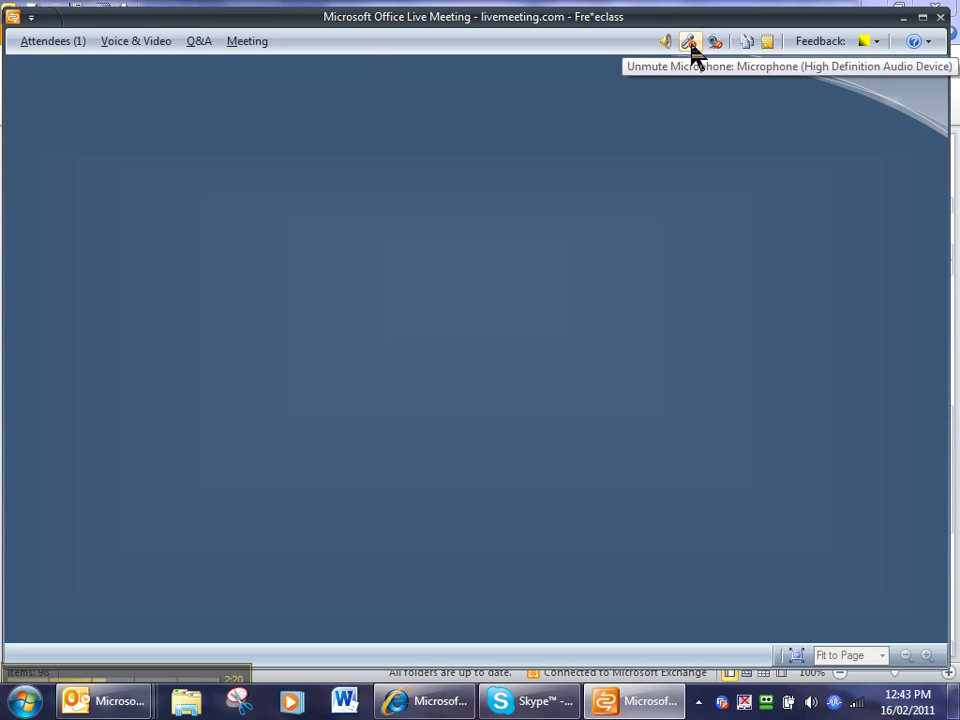
{"action": "left_click", "coordinate": [691, 48]}
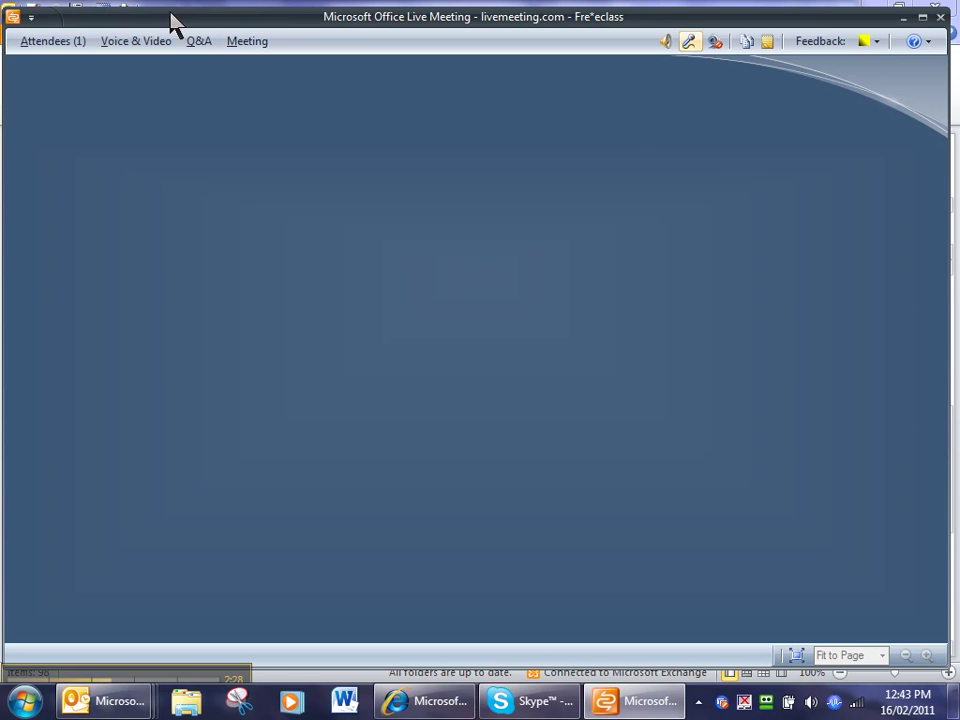
{"action": "left_click", "coordinate": [716, 42]}
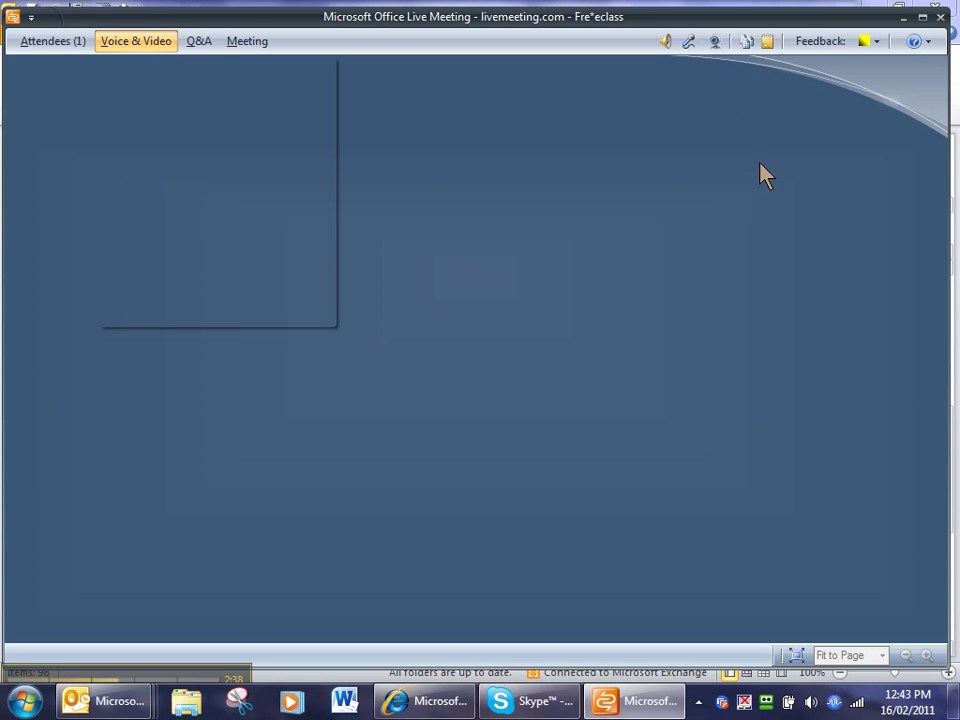
Reopen the Voice & Video pane and dock it on the left beside the meeting area.
{"action": "left_click", "coordinate": [158, 44]}
{"action": "left_click", "coordinate": [158, 46]}
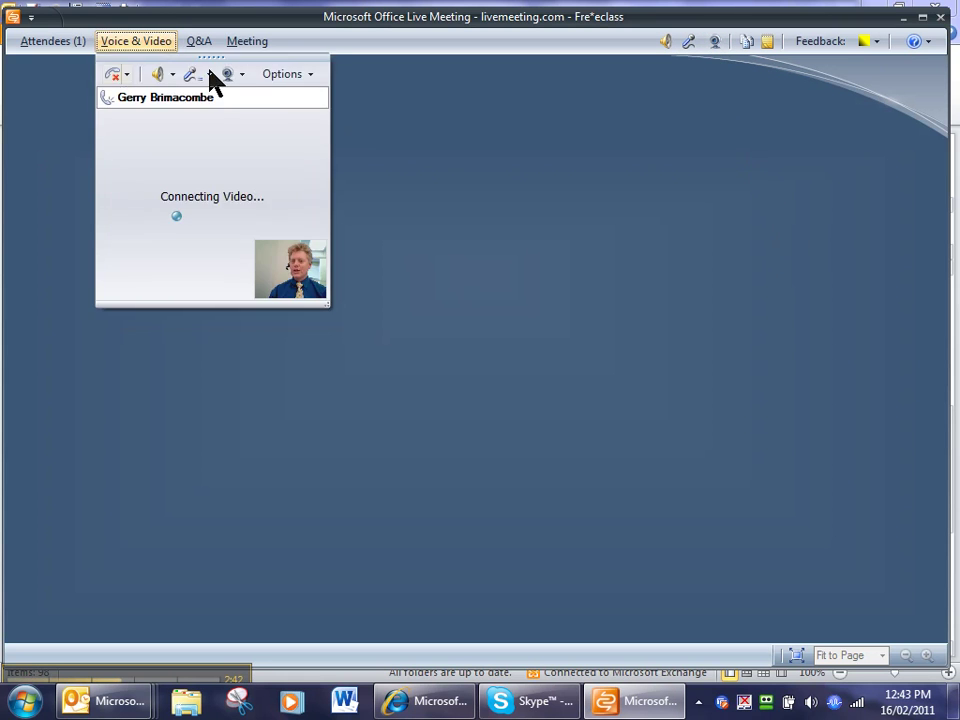
{"action": "mouse_move", "coordinate": [204, 60]}
{"action": "left_mouse_down"}
{"action": "mouse_move", "coordinate": [131, 77]}
{"action": "mouse_move", "coordinate": [141, 81]}
{"action": "left_mouse_up"}
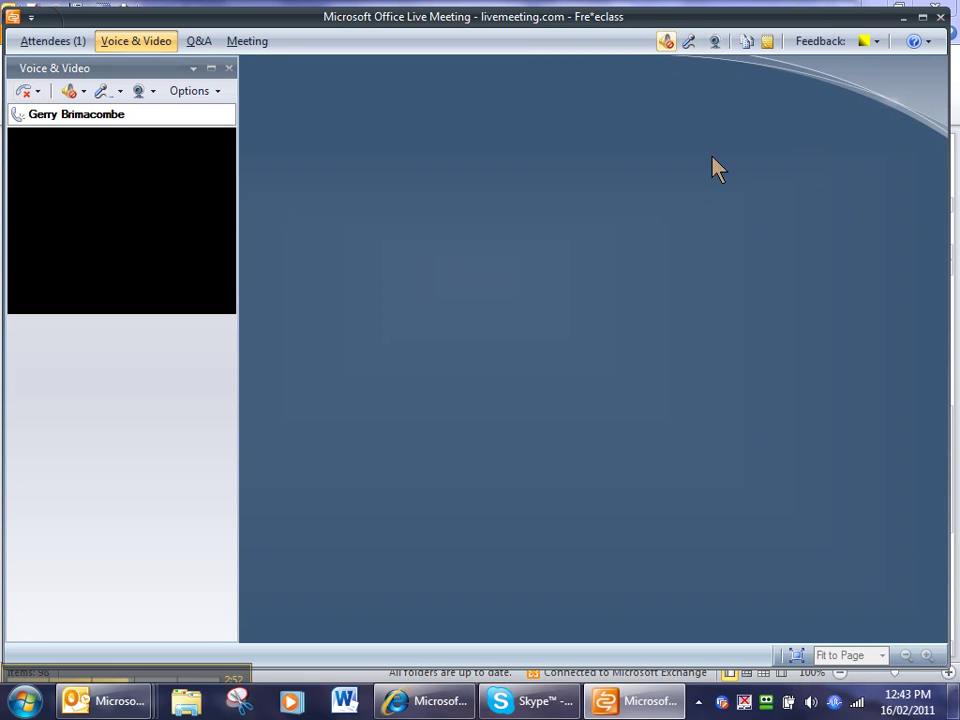
Toggle the microphone mute using the toolbar button and F4.
{"action": "left_click", "coordinate": [688, 44]}
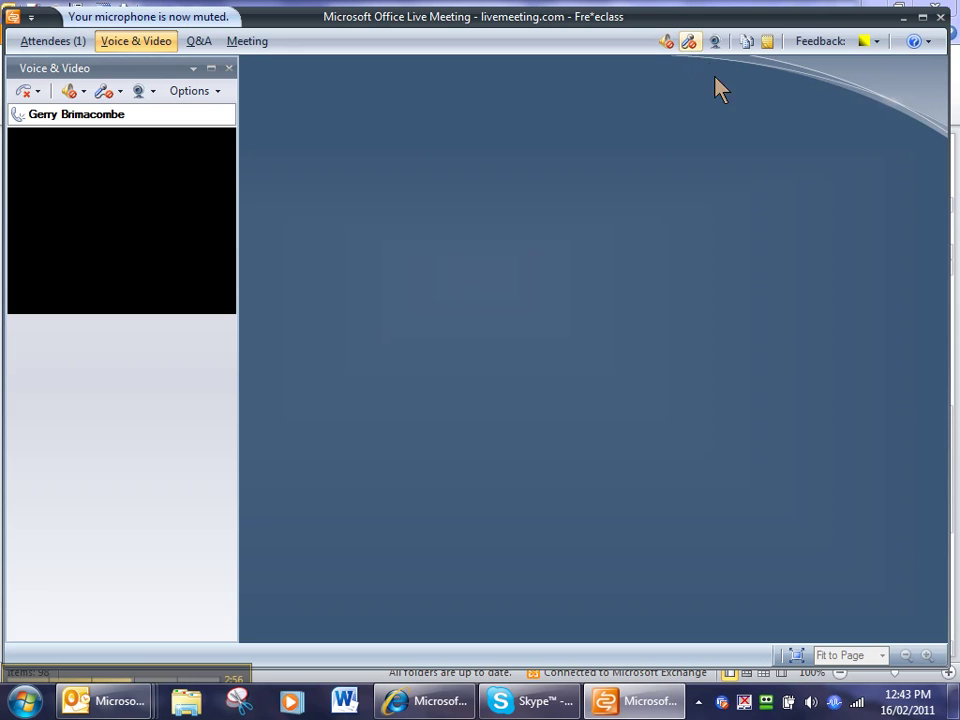
{"action": "left_click", "coordinate": [666, 43]}
{"action": "key", "text": "F4"}
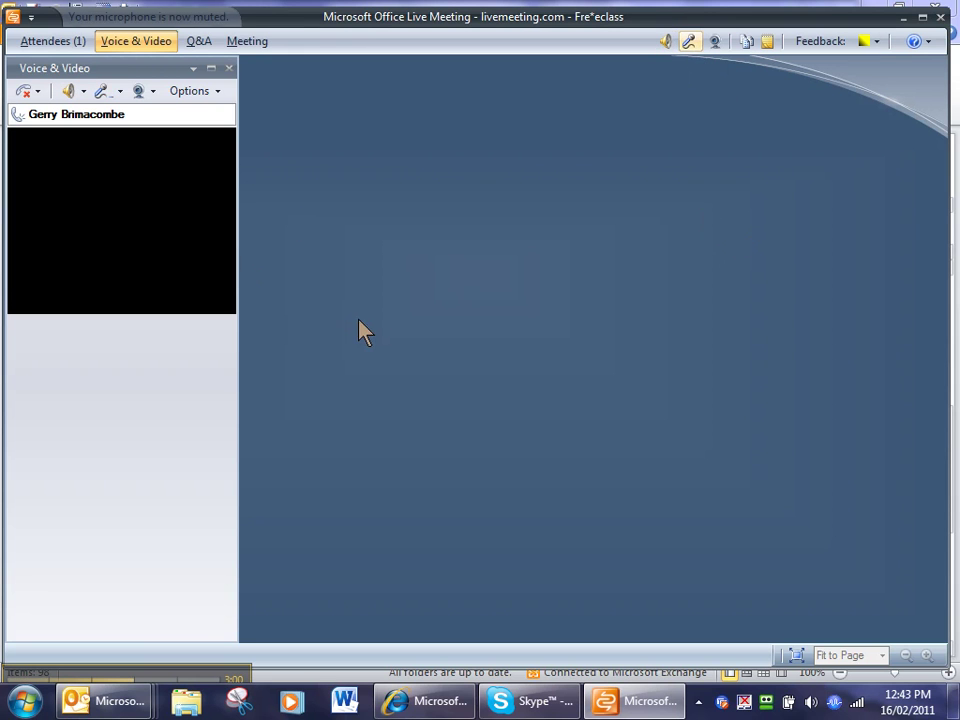